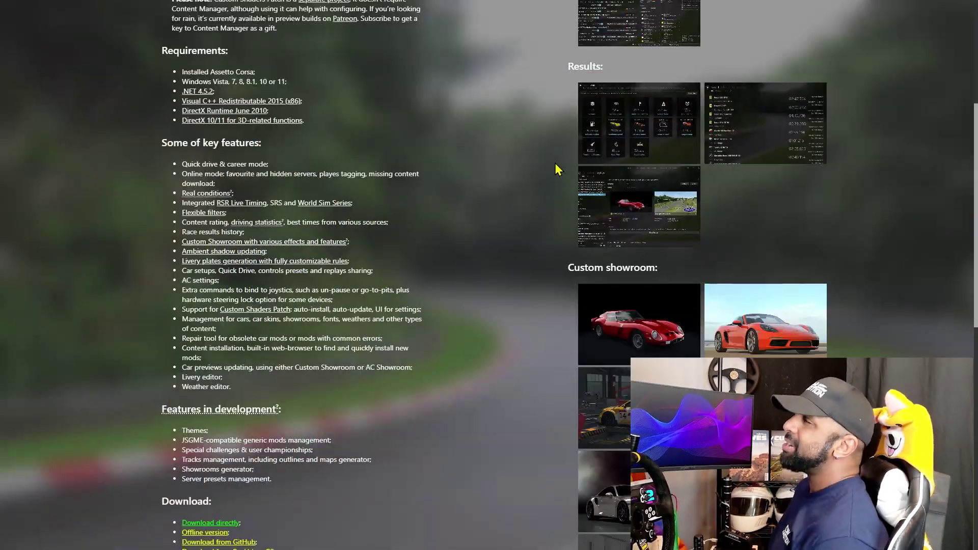
- Accept the Assetto Corsa licence agreement in Steam so the game download begins
scroll(555, 163, "down", 3)
scroll(555, 163, "up", 2)
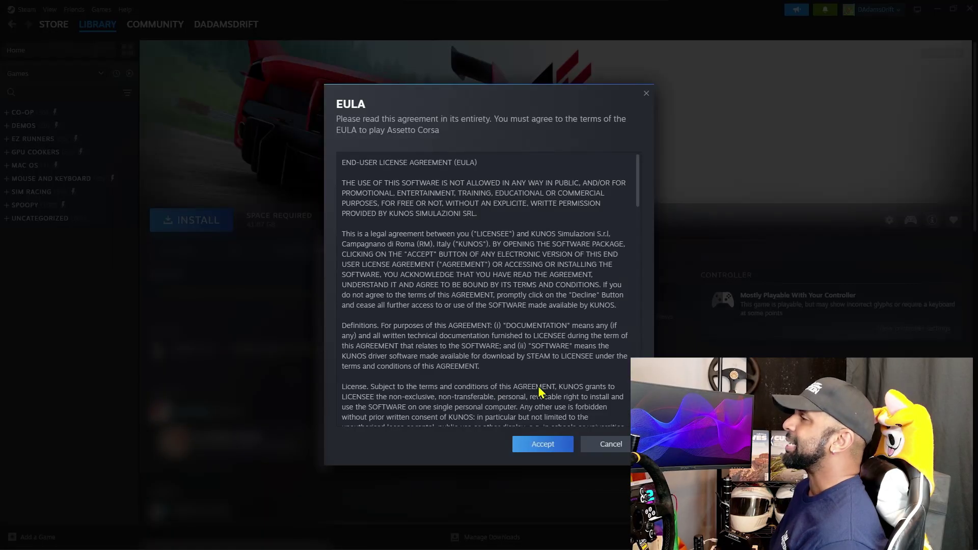
left_click(531, 451)
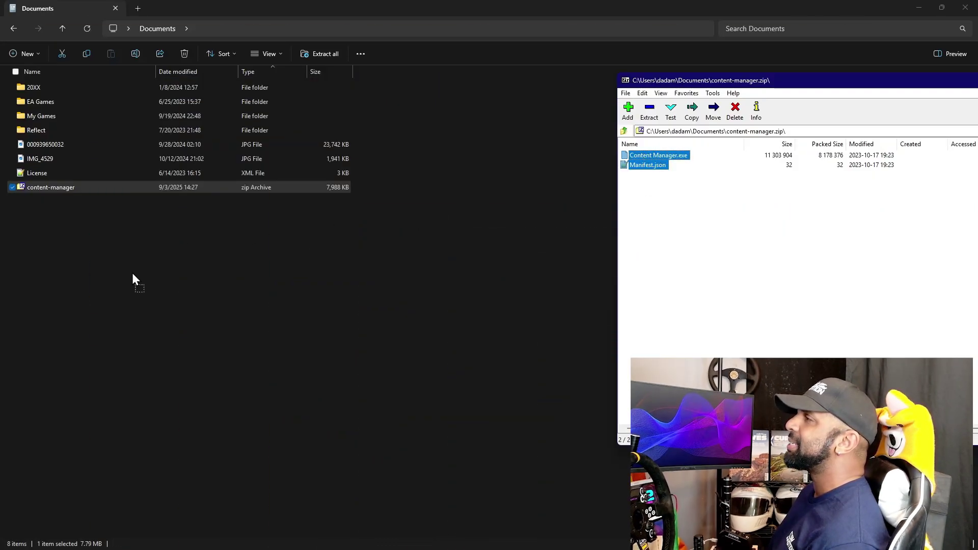
- Extract Content Manager.exe and Manifest.json from the content-manager zip into Documents, and select Content Manager
left_click_drag(132, 273, 131, 273)
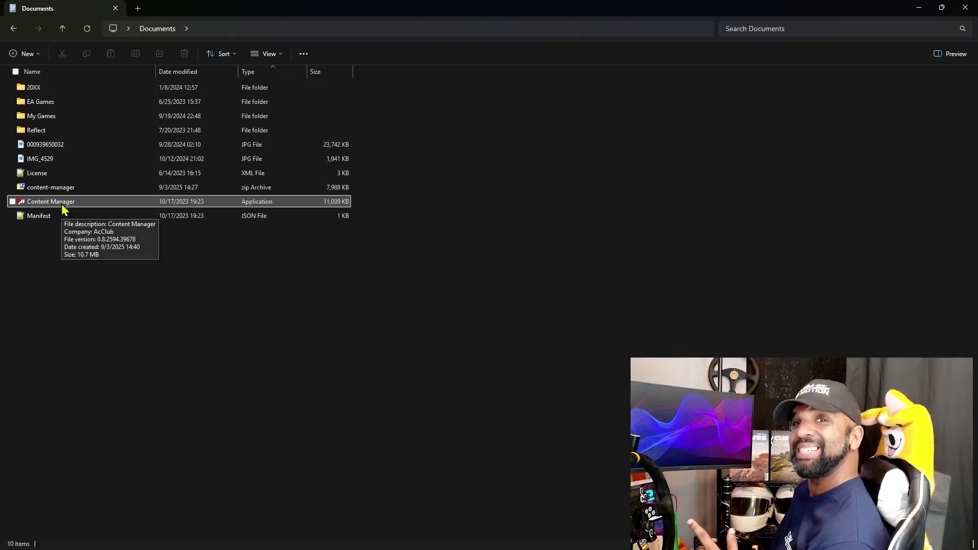
left_click(64, 209)
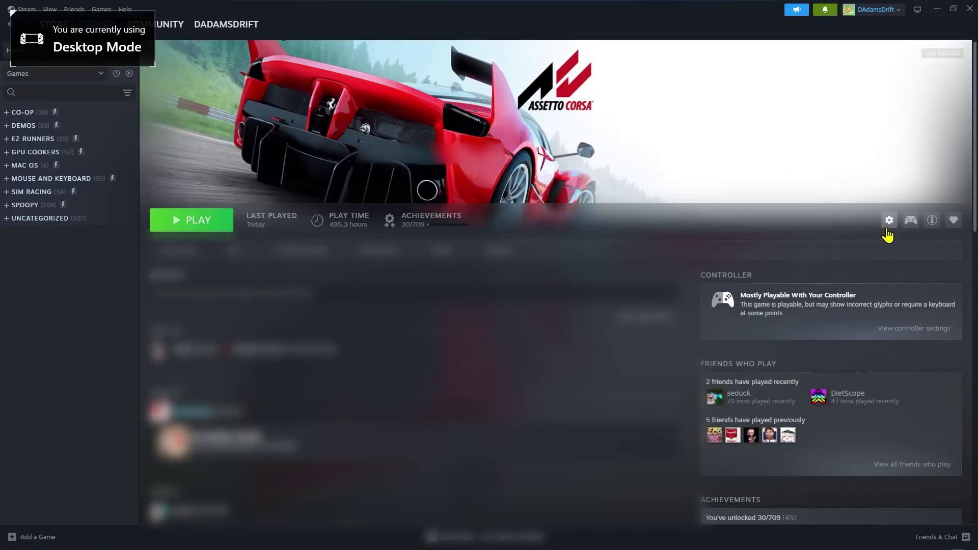
- Open Assetto Corsa's local files folder and copy its path E:\SteamLibrary\steamapps\common\assettocorsa
left_click(888, 230)
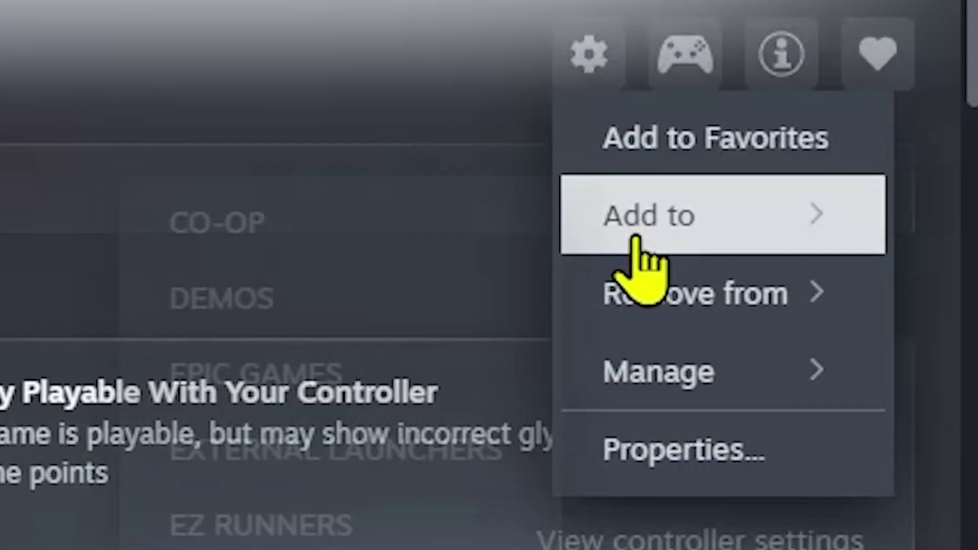
mouse_move(679, 369)
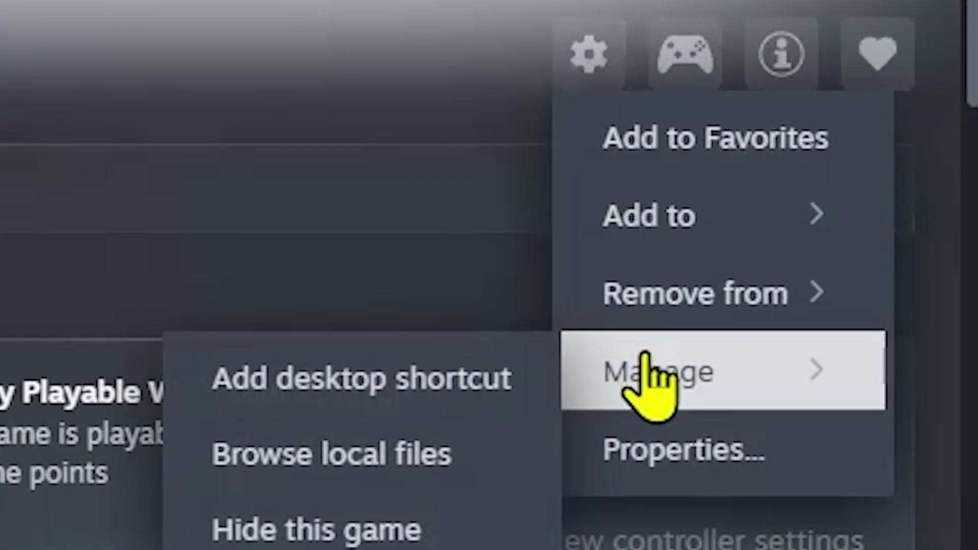
left_click(385, 471)
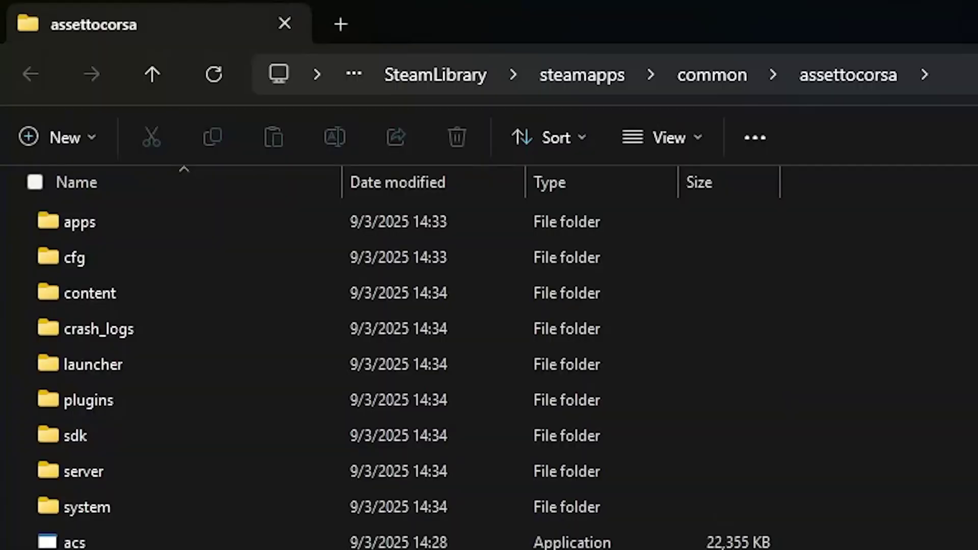
left_click(819, 71)
right_click(431, 78)
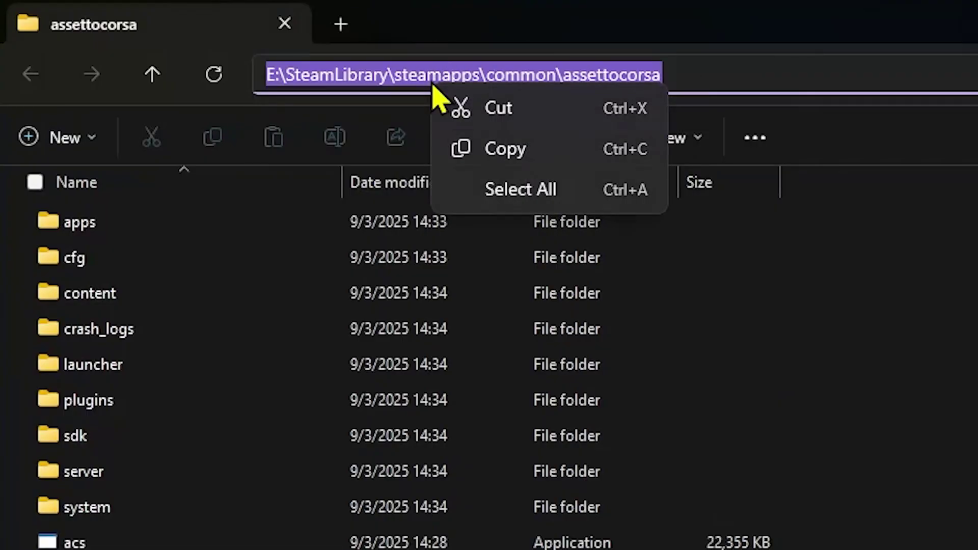
left_click(553, 162)
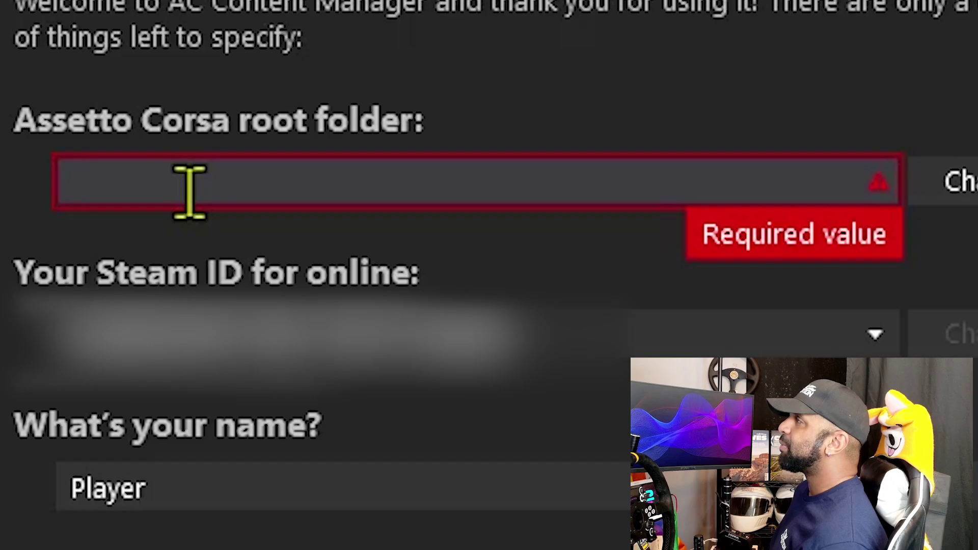
- Paste E:\SteamLibrary\steamapps\common\assettocorsa into the Assetto Corsa root folder field
left_click(191, 188)
key("ctrl+v")
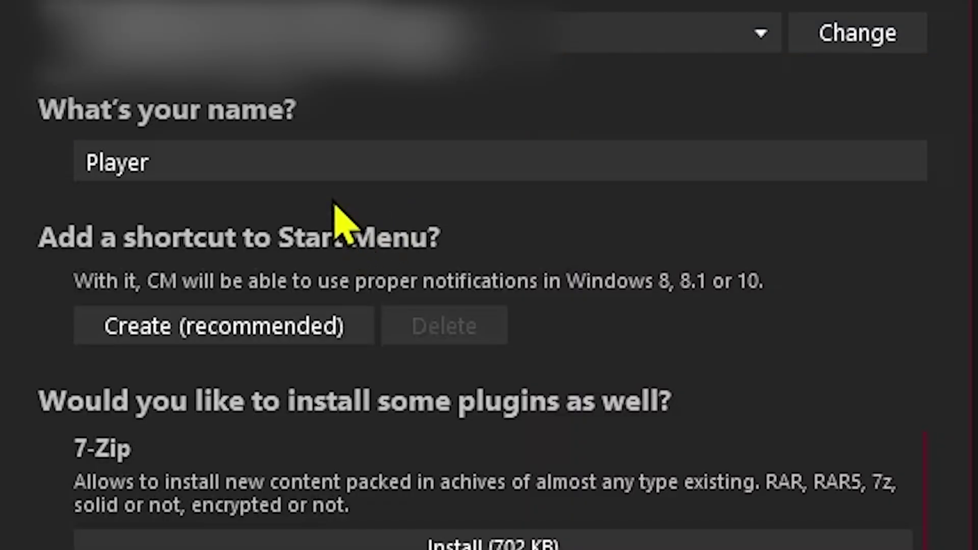
- Edit the player name field, then install the 7-Zip plugin from the plugin list
left_click(324, 157)
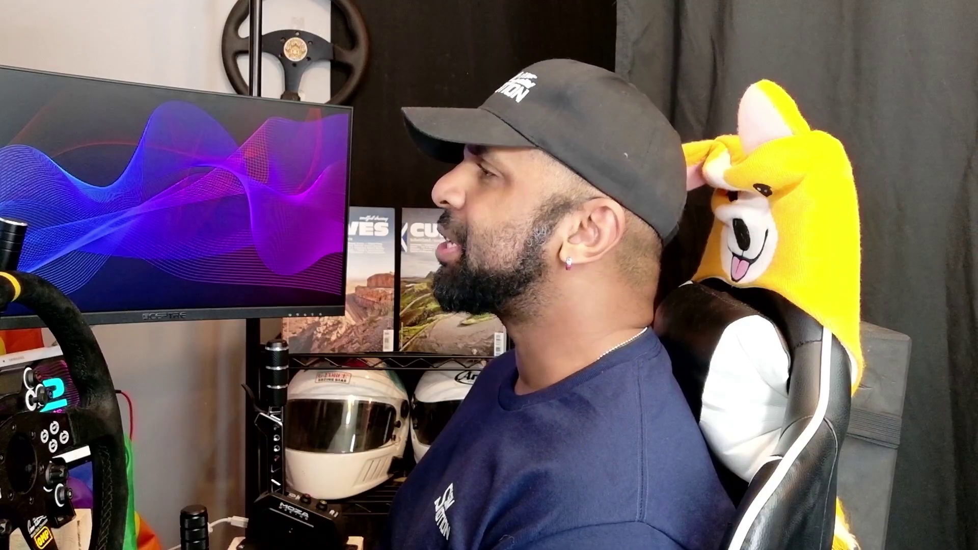
left_click(602, 380)
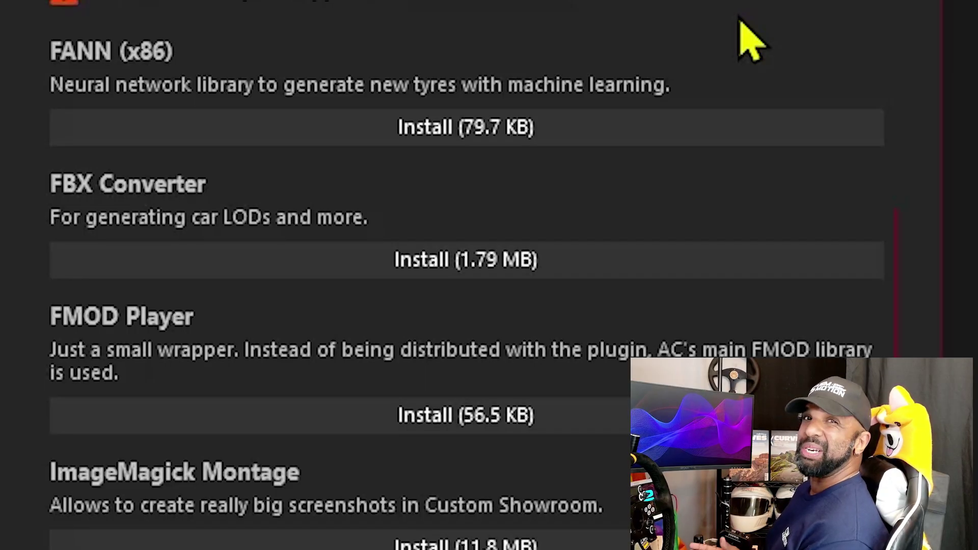
- Install the FANN (x86), ImageMagick Montage, Magick.NET, FMOD Player and FBX Converter plugins, then finish setup
left_click(598, 142)
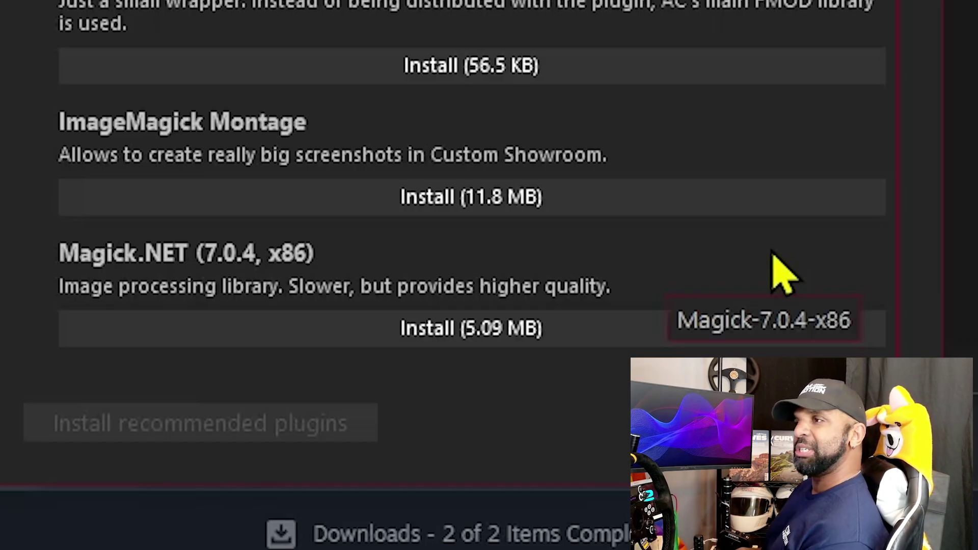
left_click(688, 202)
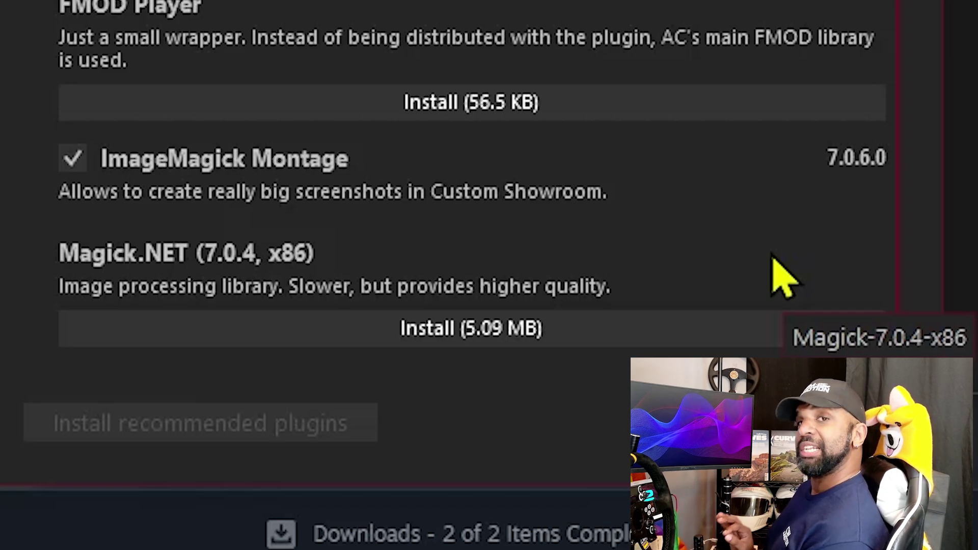
left_click(605, 336)
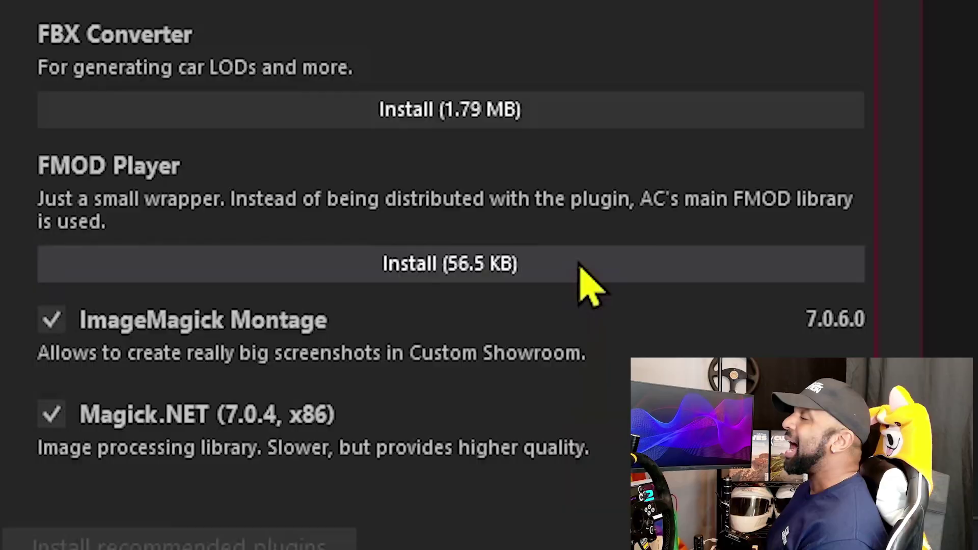
left_click(579, 264)
left_click(585, 154)
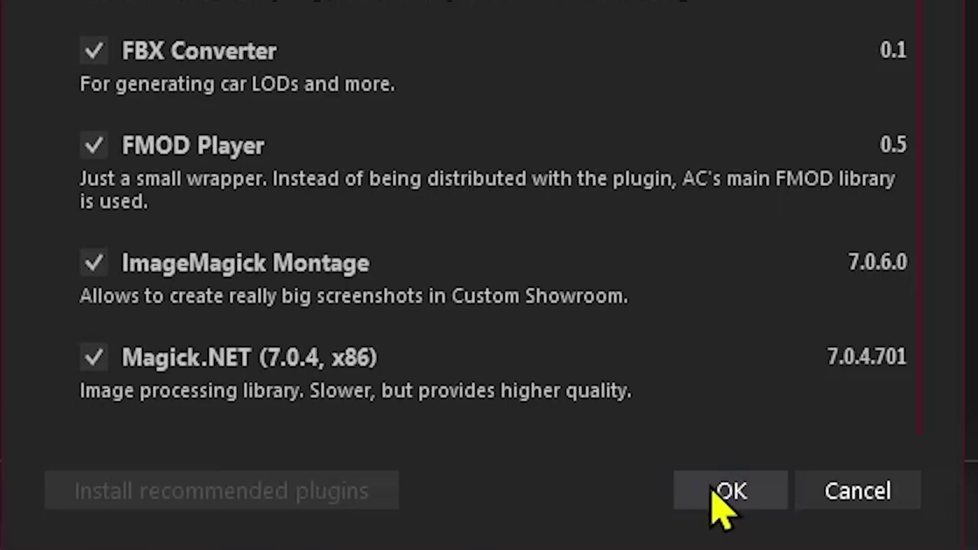
left_click(714, 488)
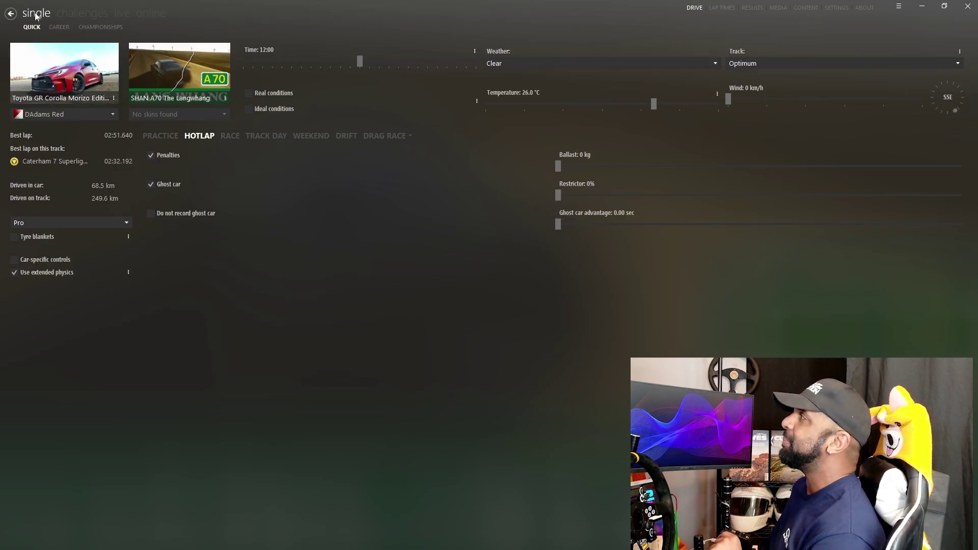
- Enable the ghost car, review Practice, Hotlap, Race and Track Day modes, then view challenges
left_click(150, 184)
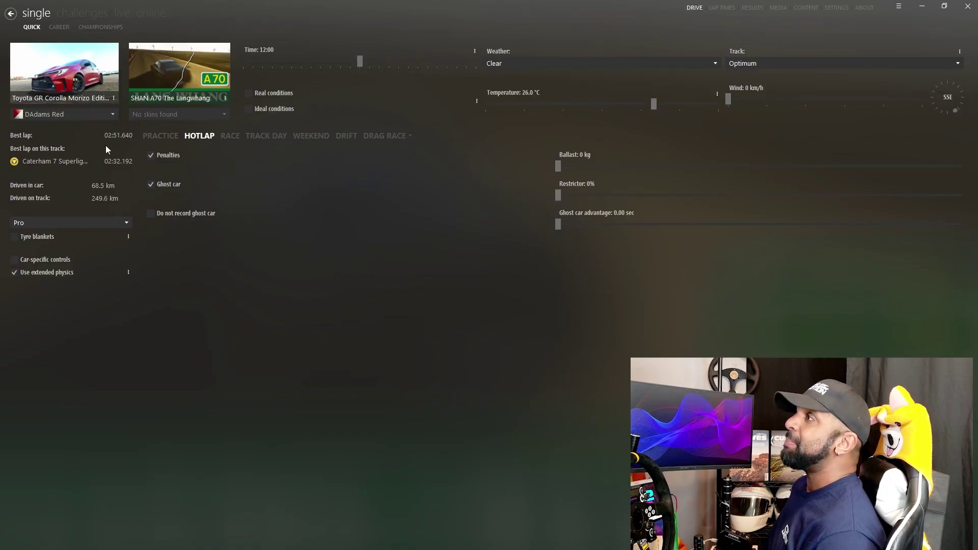
left_click(164, 136)
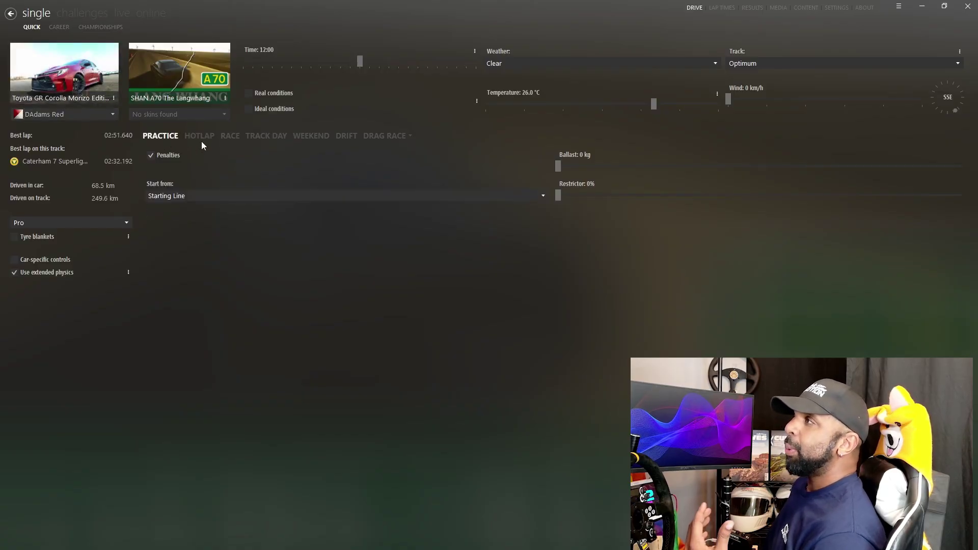
left_click(200, 136)
left_click(234, 136)
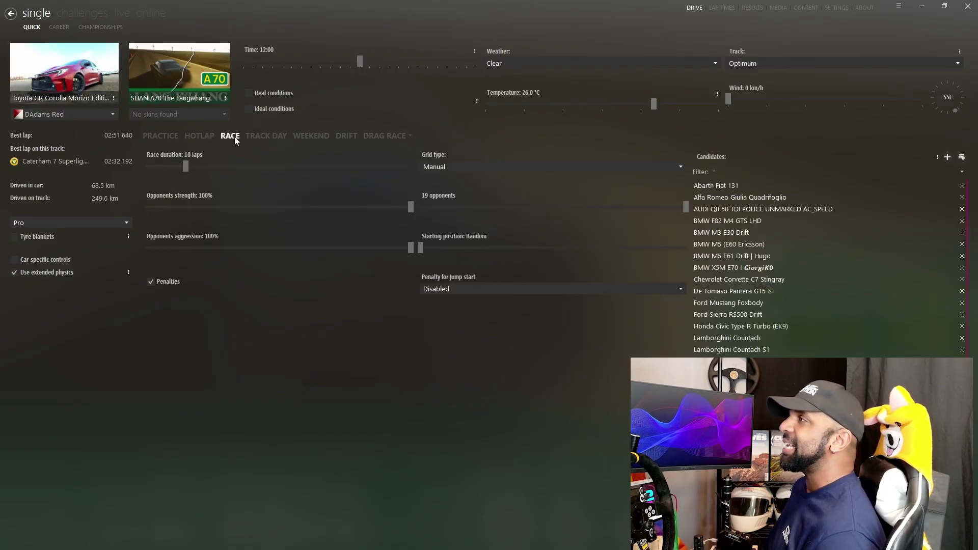
left_click(261, 138)
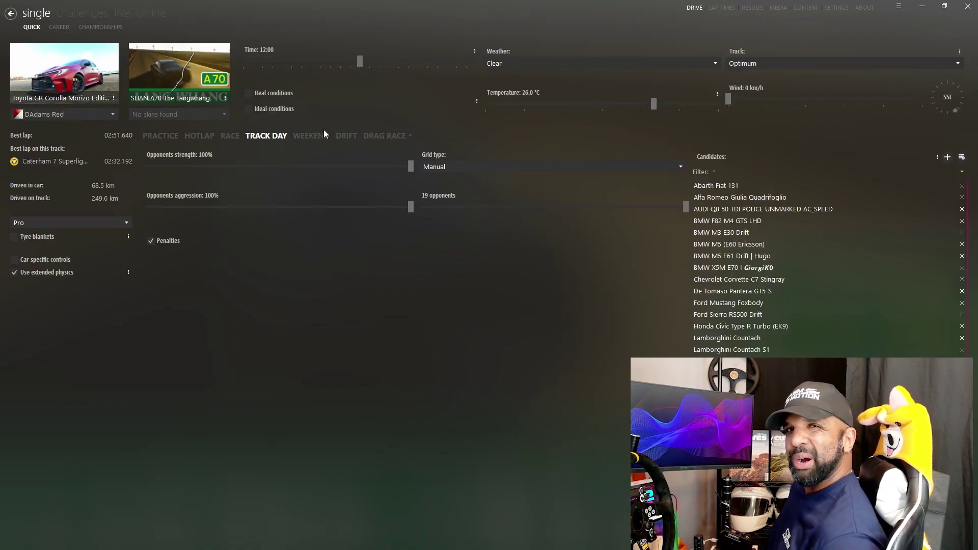
left_click(83, 14)
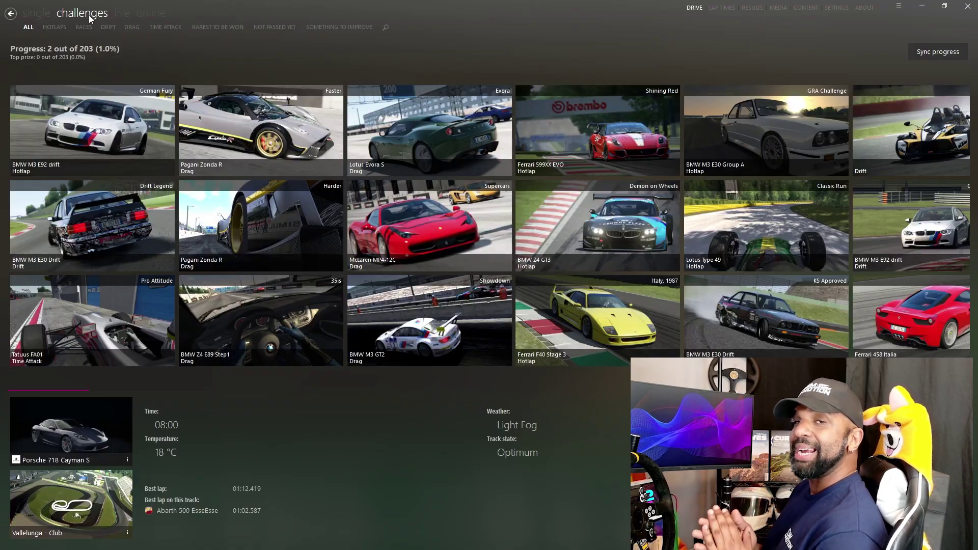
- View the live Grid Finder page, then load the list of 850 online servers
left_click(122, 15)
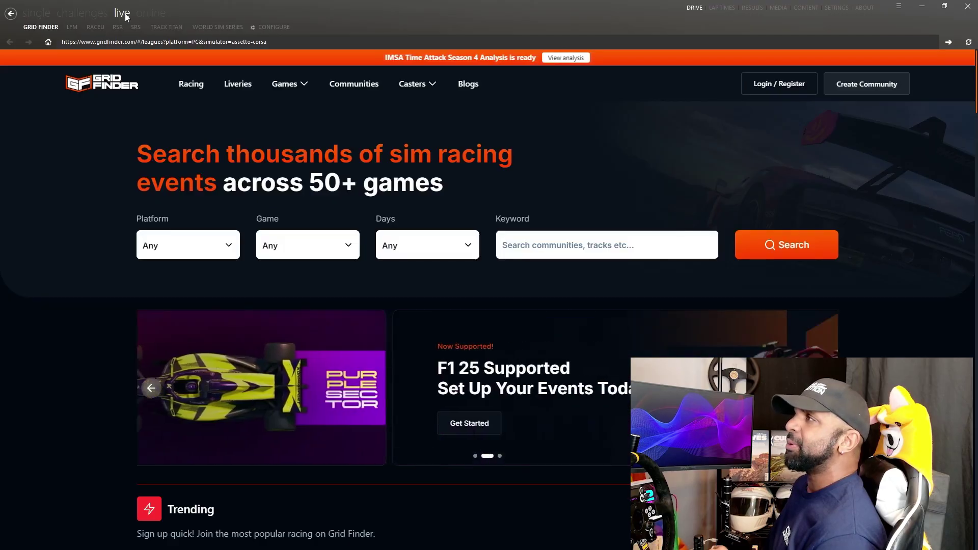
left_click(151, 15)
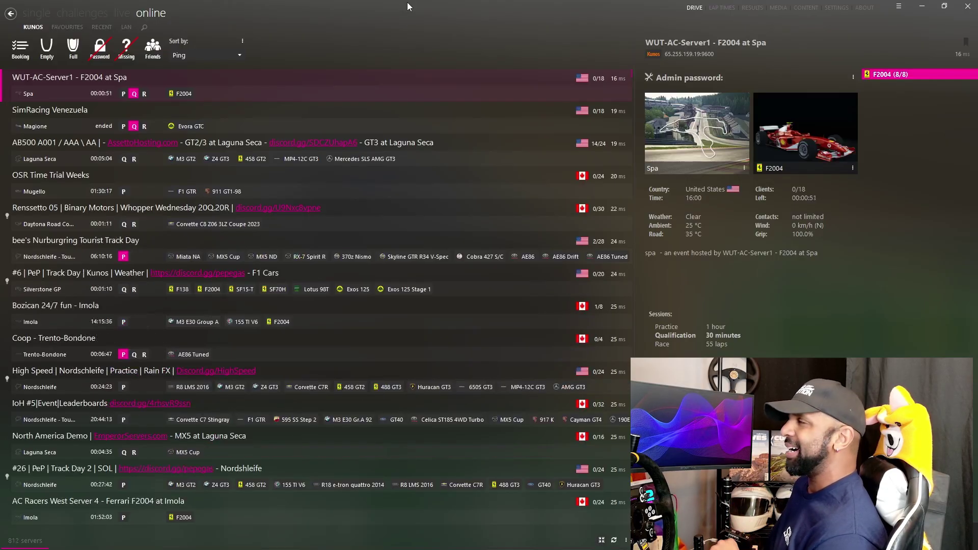
- Browse the Lap Times, Results, Media, Content, Settings and About tabs, then launch the hotlap from Drive
left_click(725, 11)
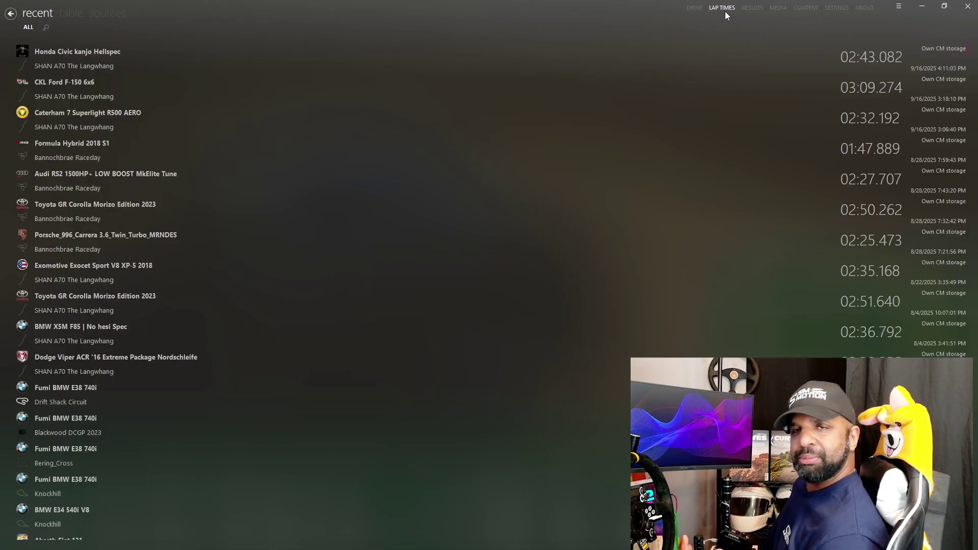
left_click(756, 8)
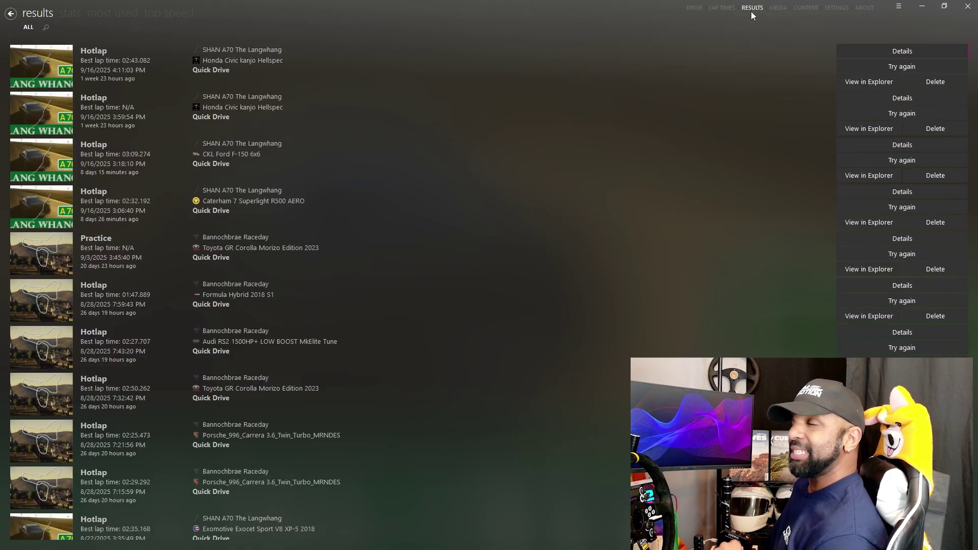
left_click(777, 8)
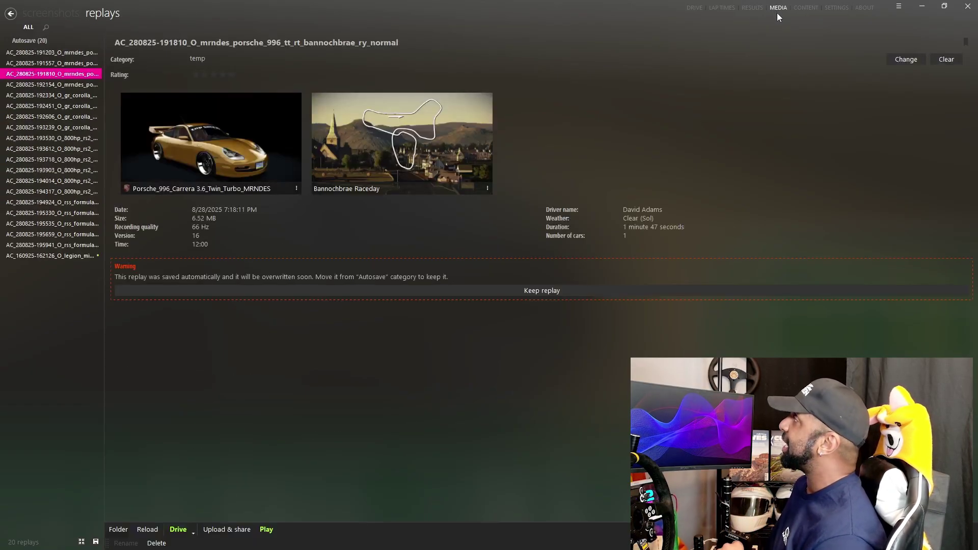
left_click(806, 9)
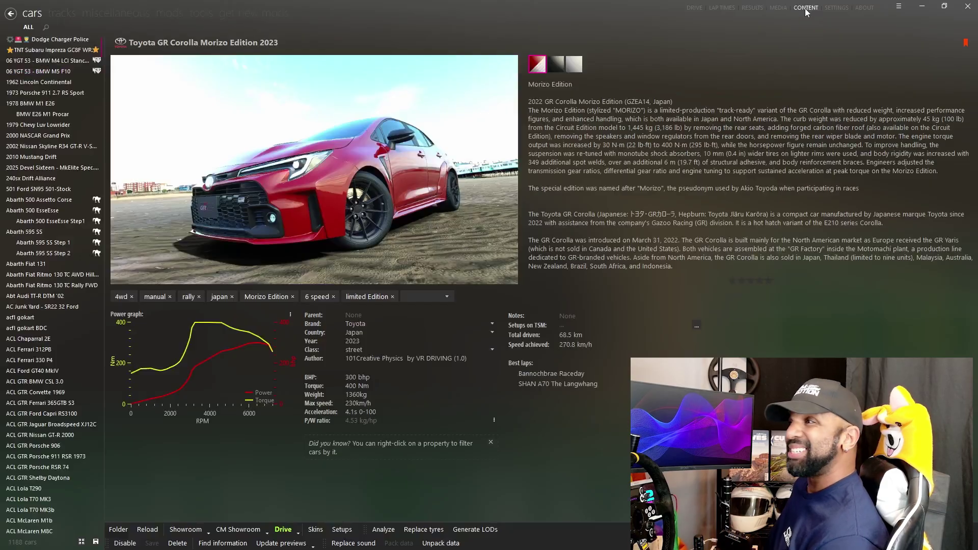
left_click(836, 8)
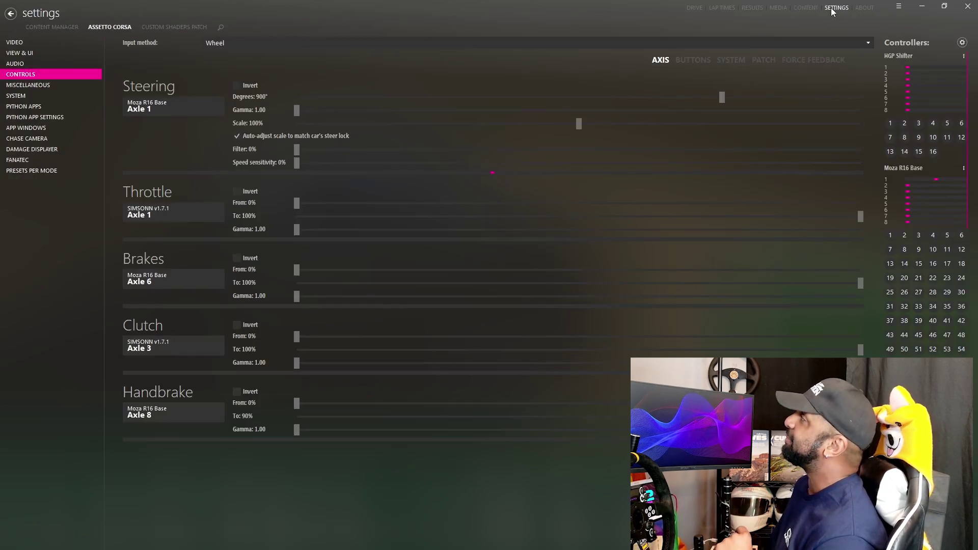
left_click(865, 8)
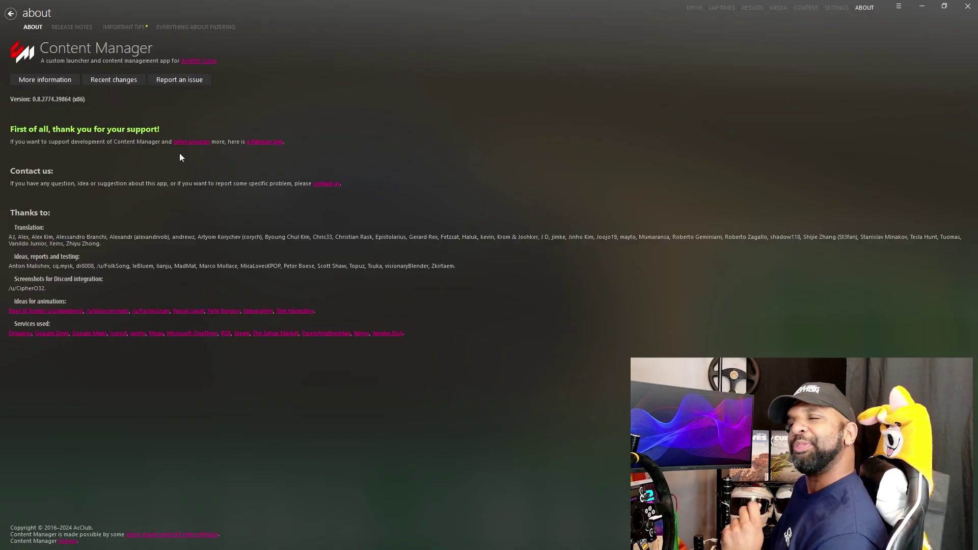
key("ctrl+1")
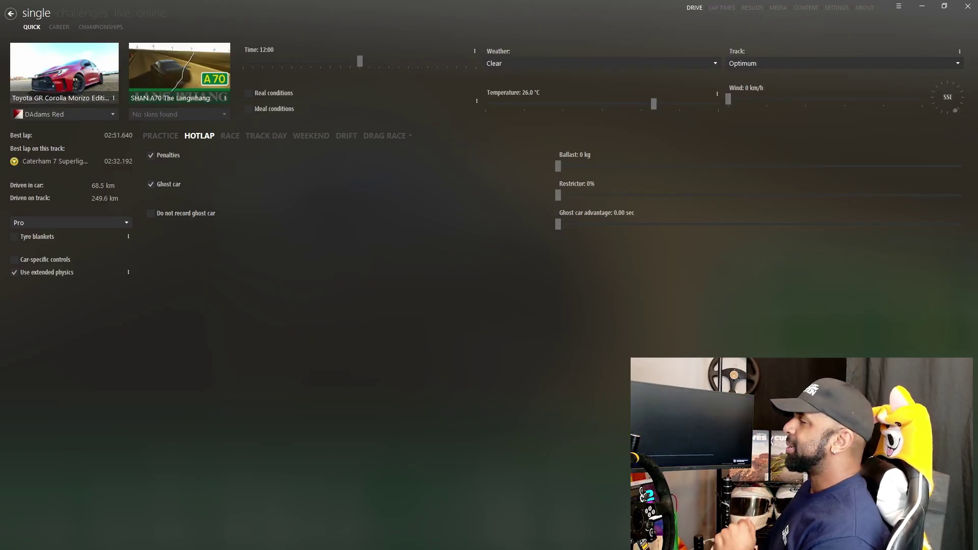
key("ctrl+g")
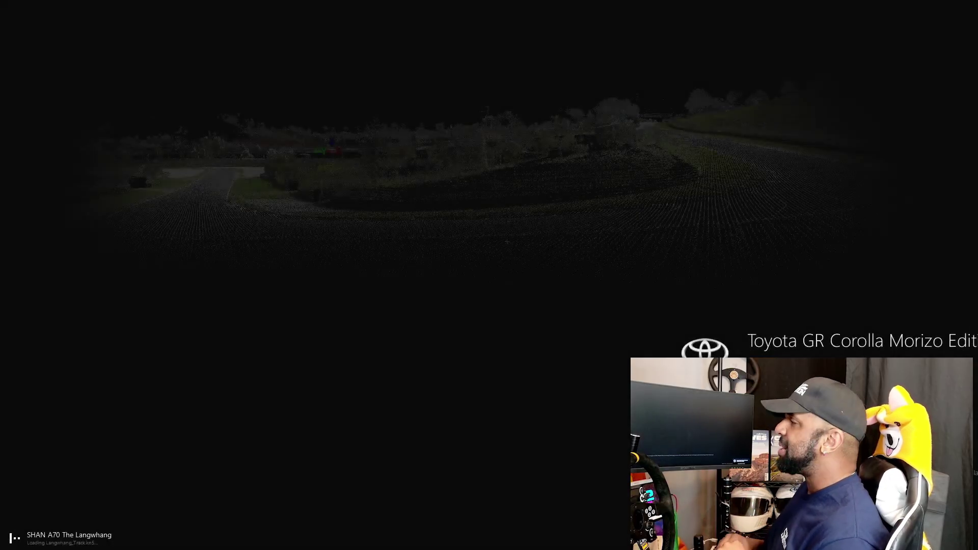